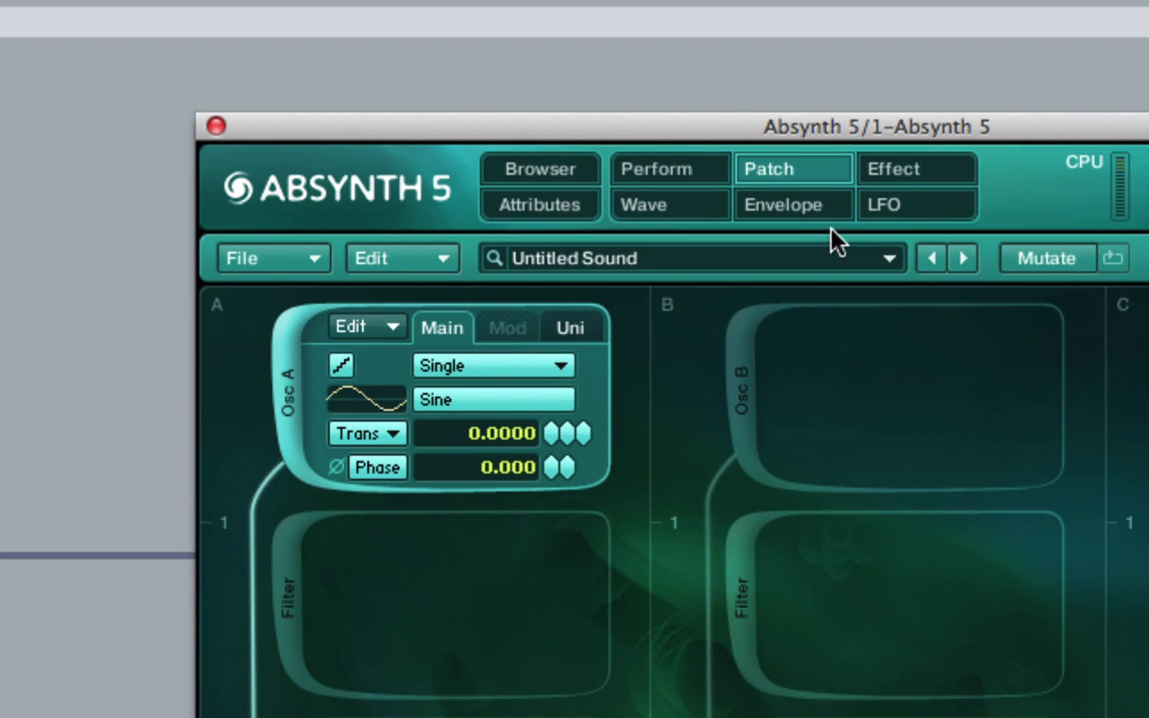
- Change oscillator A's type from Single to Granular
left_click(307, 251)
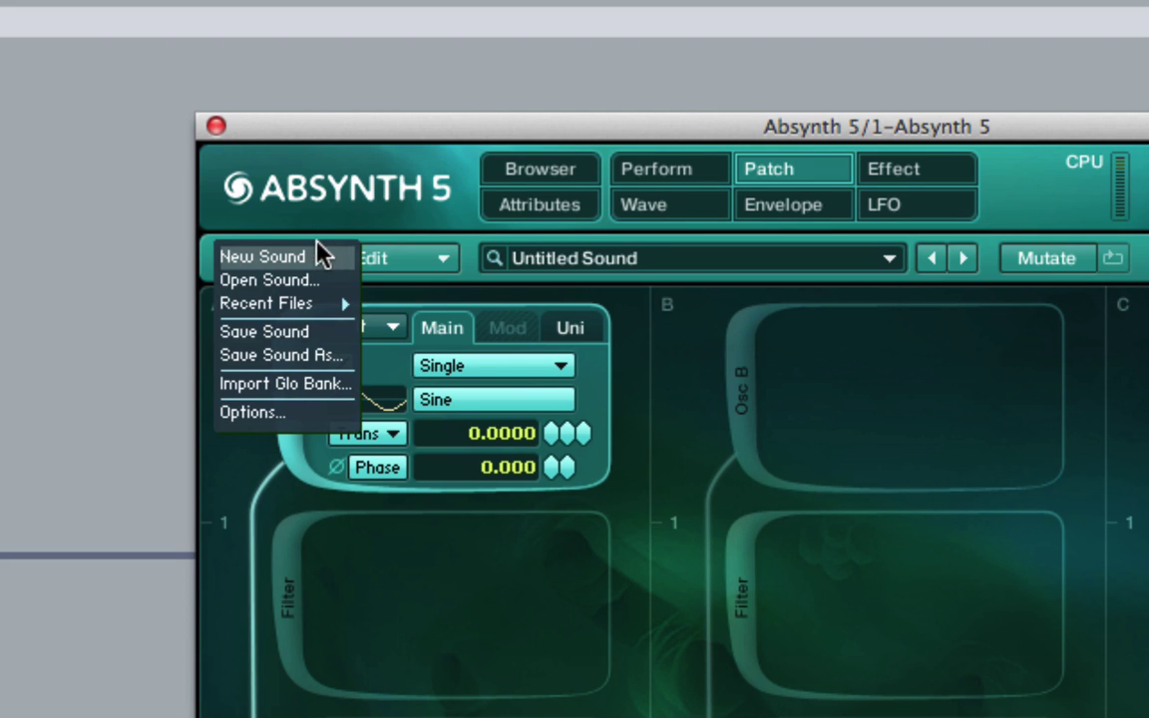
left_click(503, 366)
left_click(504, 367)
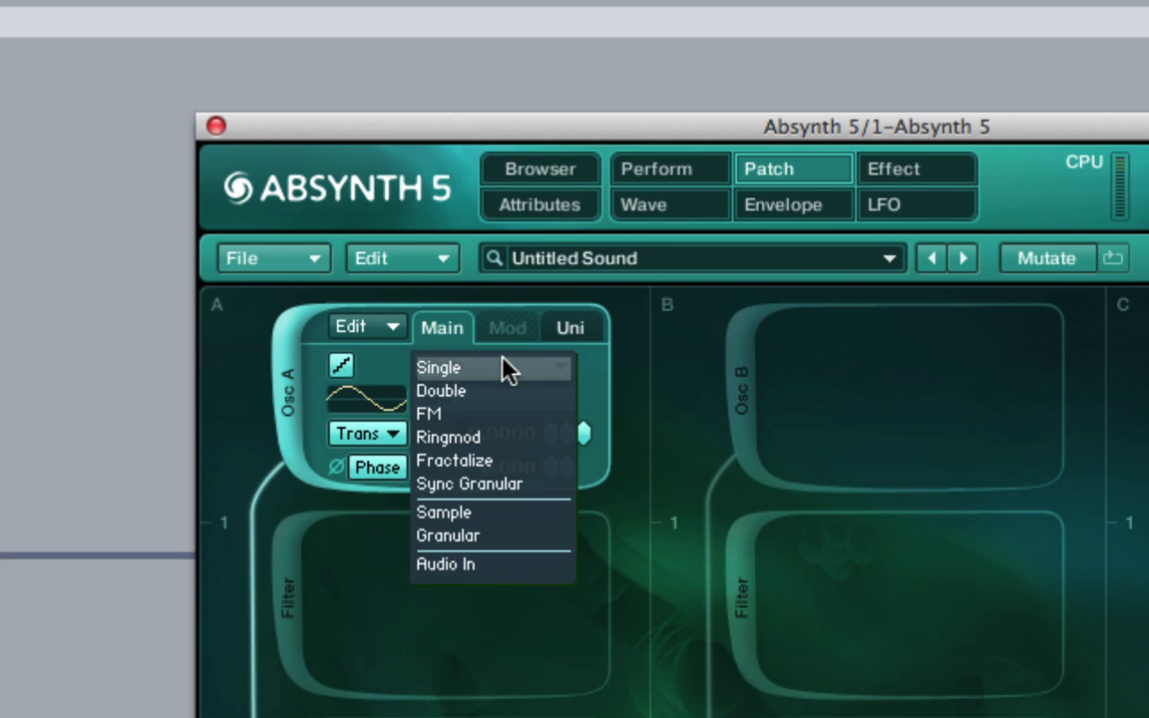
left_click(504, 536)
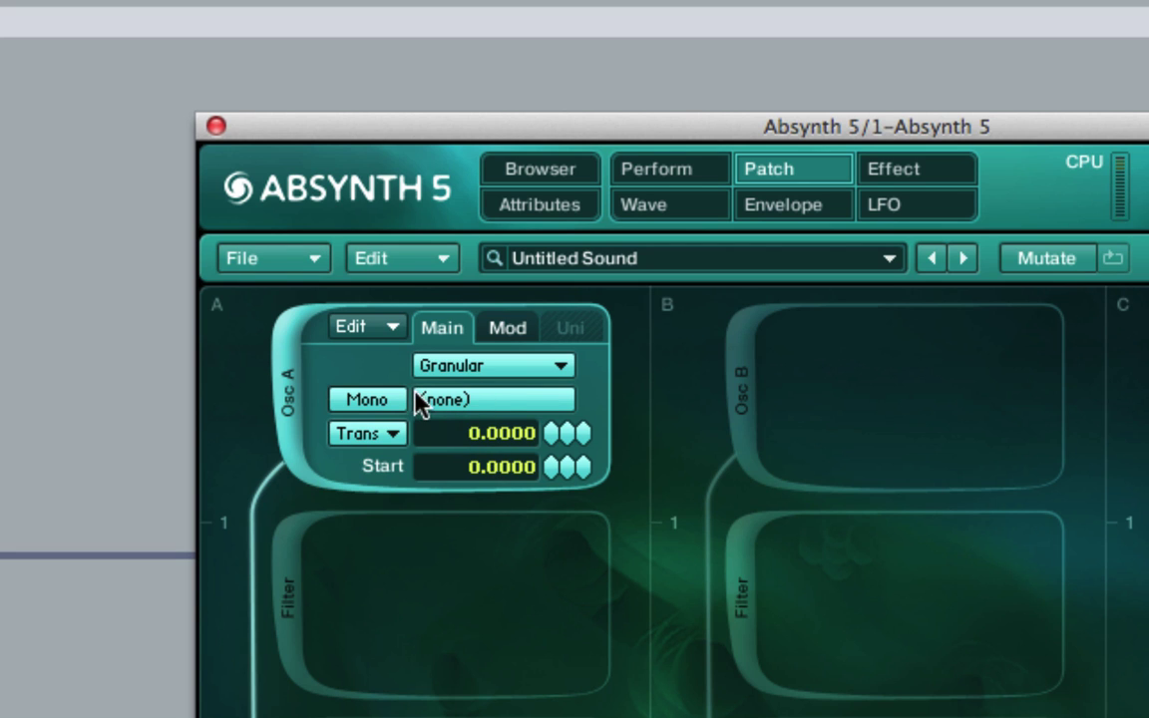
- Load AndGetYourPaper_102bpm.wav into Osc A and show its granular Mod parameters
left_click(478, 404)
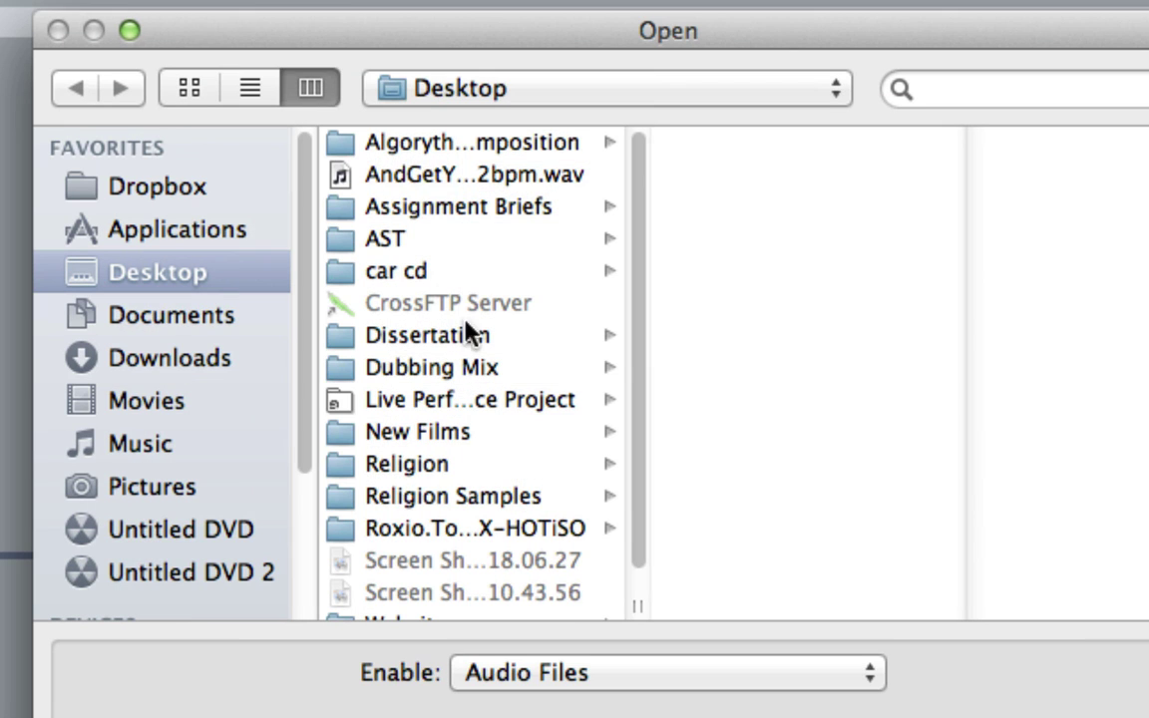
left_click(411, 174)
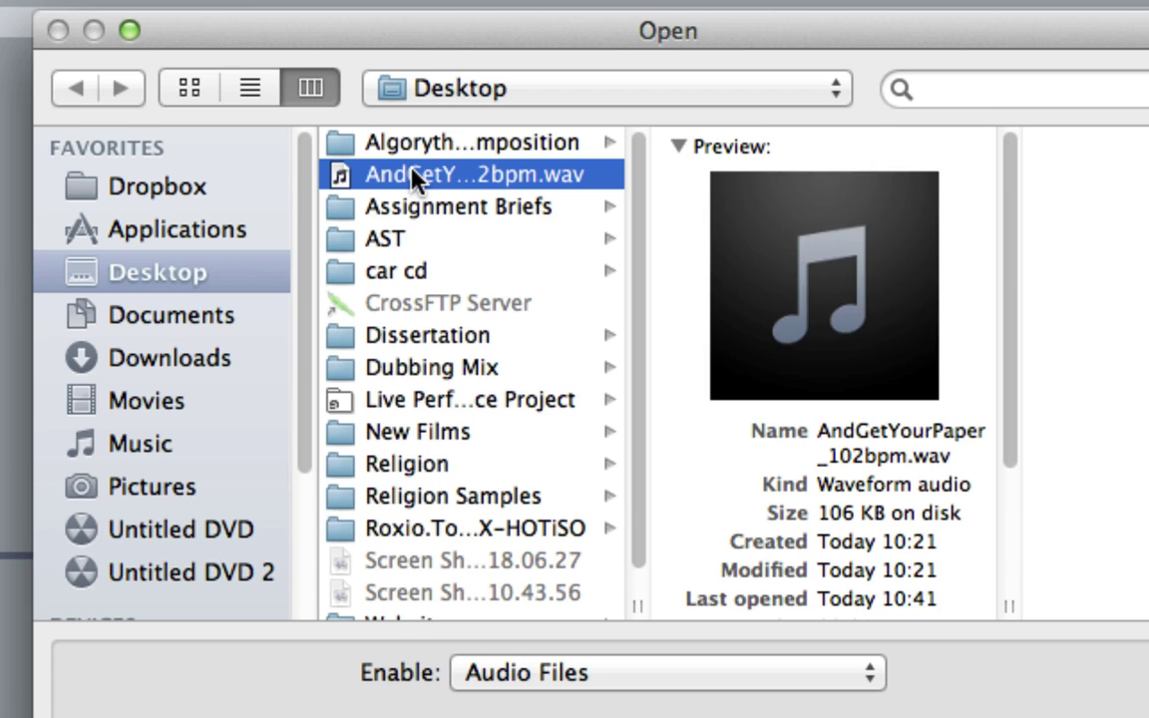
double_click(411, 174)
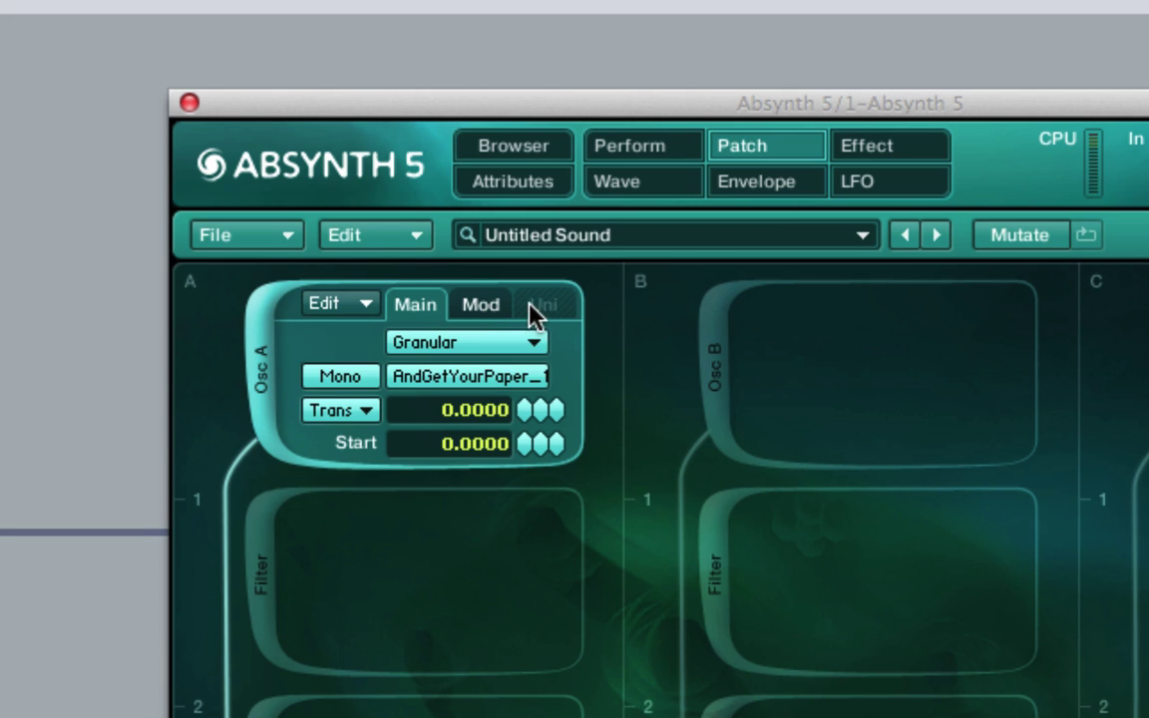
left_click(482, 305)
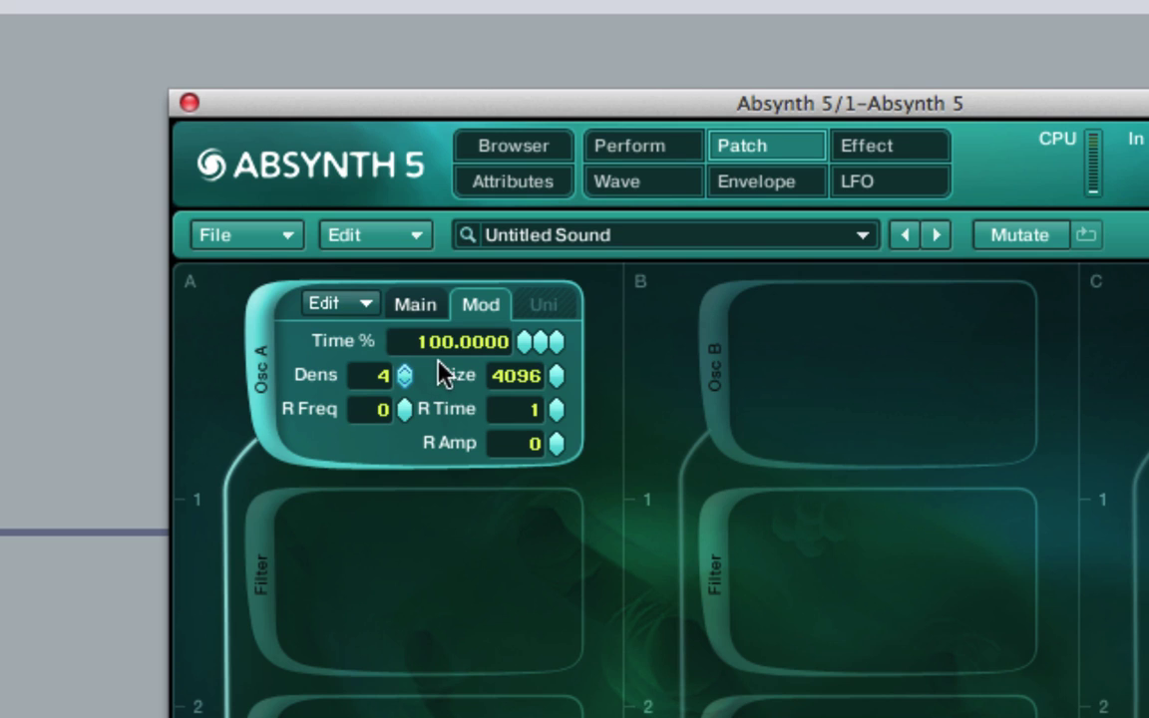
double_click(496, 344)
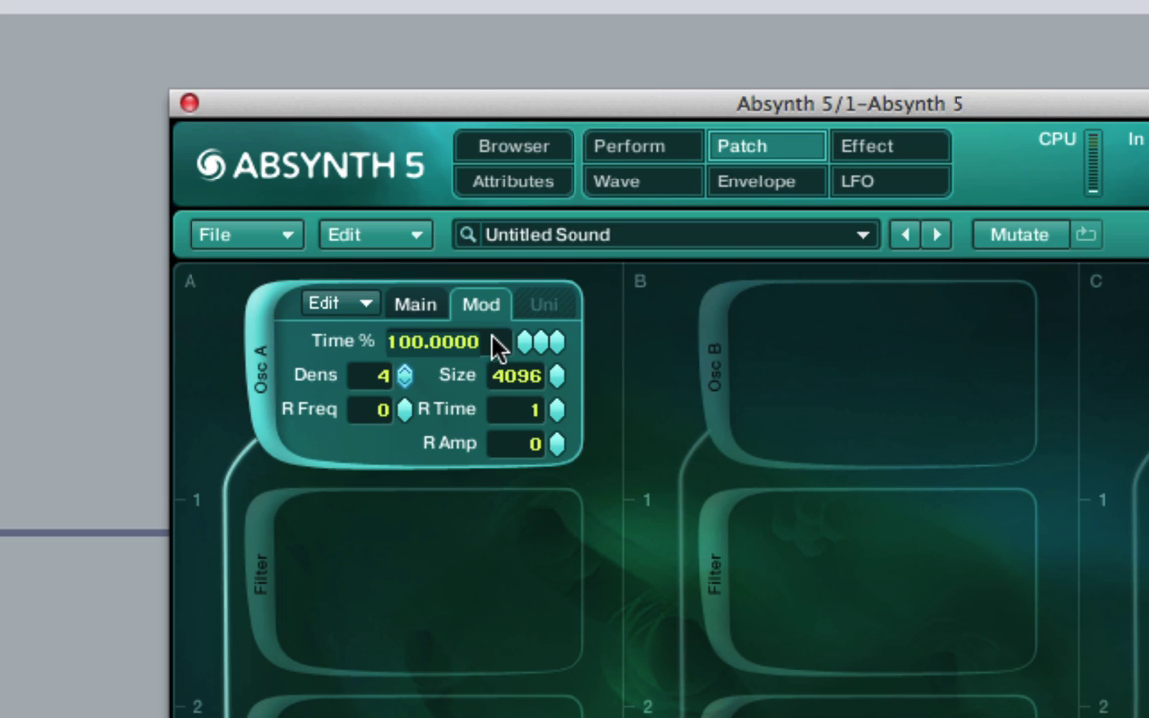
type("50")
key("Return")
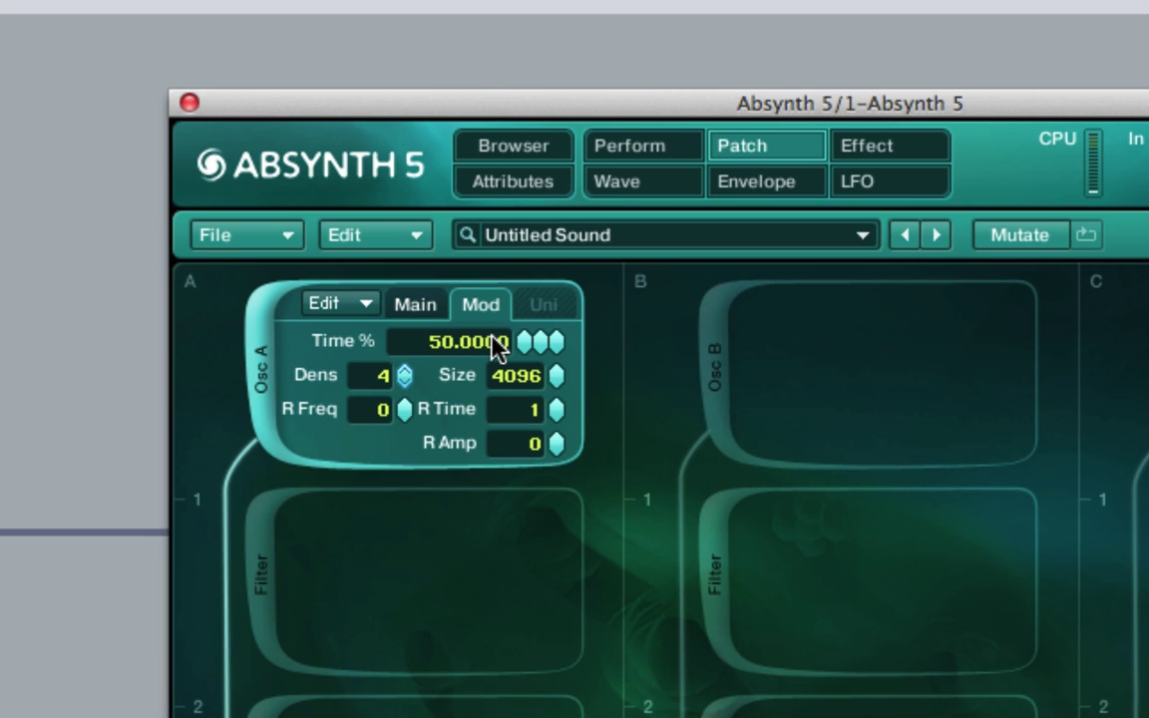
double_click(495, 344)
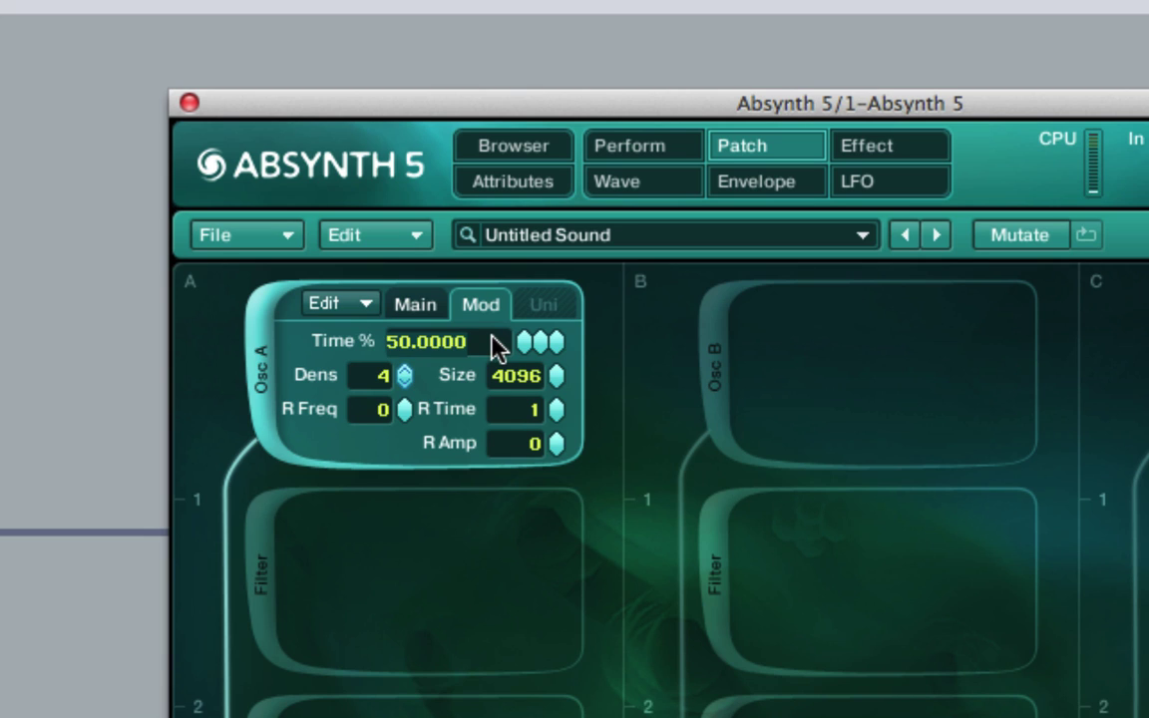
type("200")
key("Return")
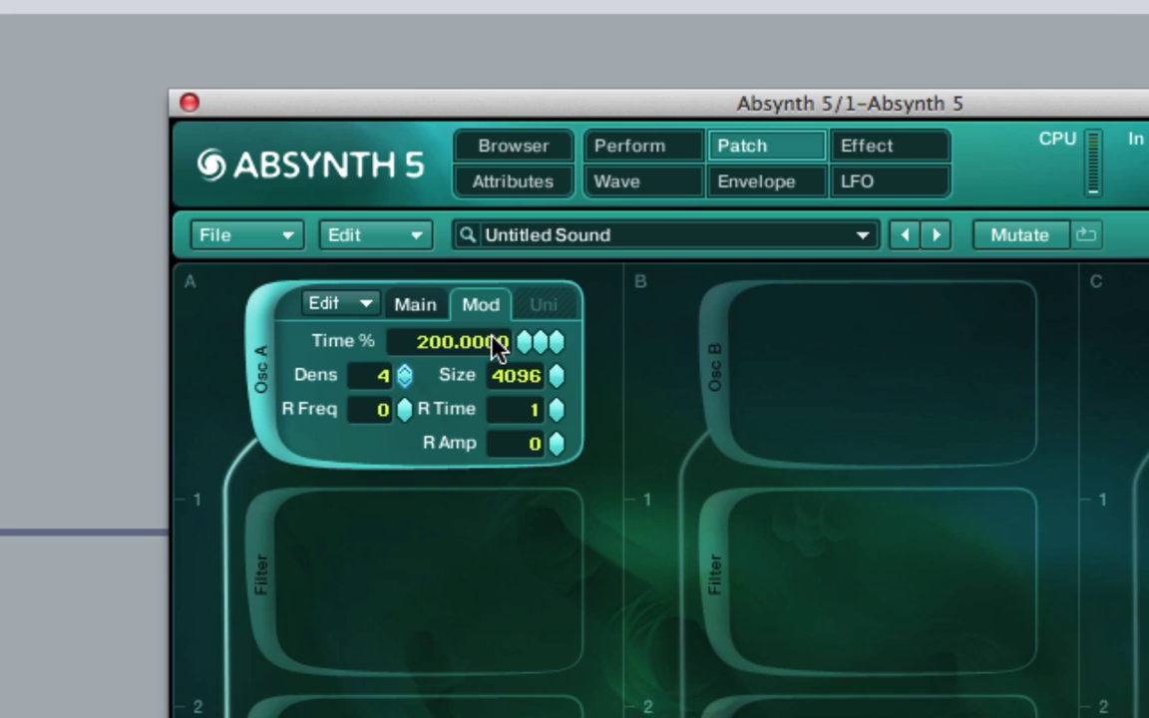
double_click(496, 344)
type("100")
key("Return")
- Sweep Osc A's transpose to audition pitch, then reset it to 0
left_click(421, 306)
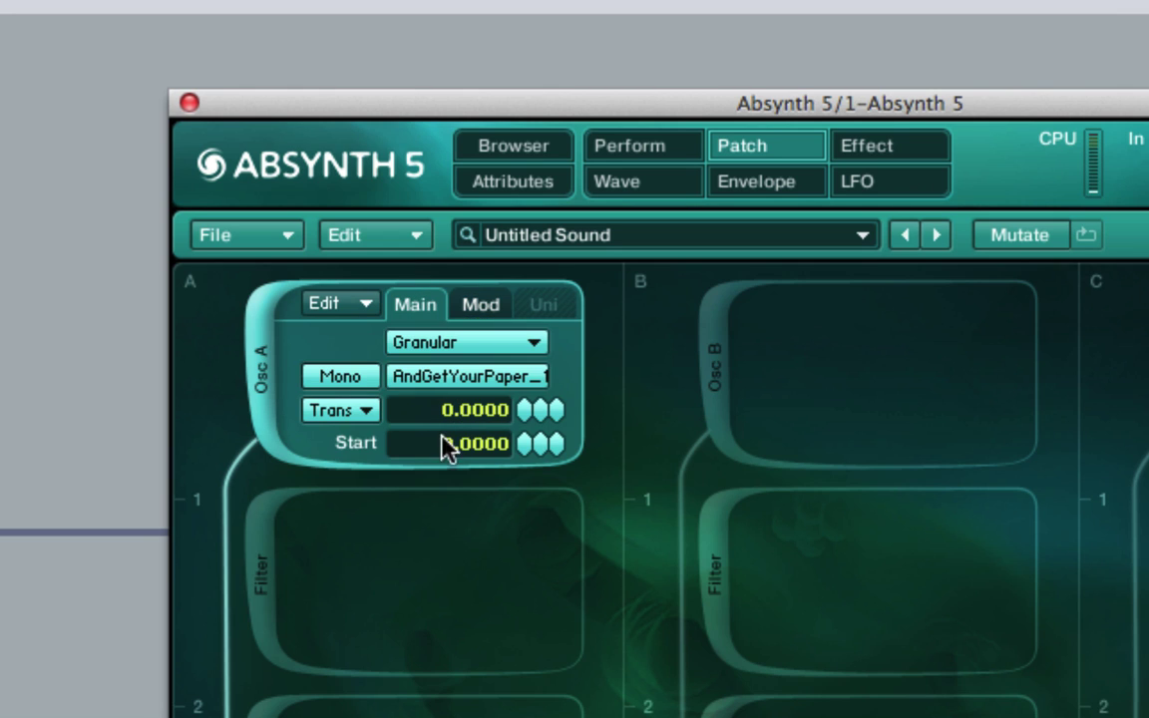
mouse_move(524, 413)
left_mouse_down()
mouse_move(520, 403)
mouse_move(515, 436)
mouse_move(505, 410)
left_mouse_up()
double_click(469, 402)
type("0")
key("Return")
- Drag Time % down to 0 and adjust the sample Start position
left_click(481, 309)
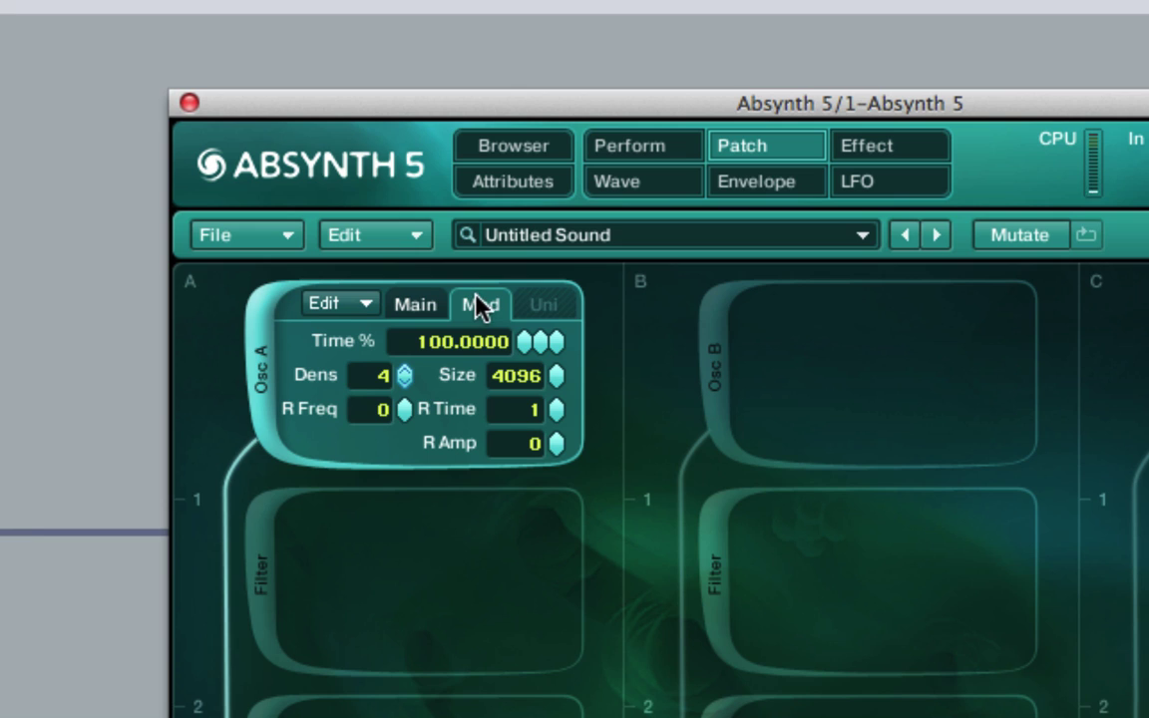
left_click_drag(522, 338, 539, 488)
left_click(417, 305)
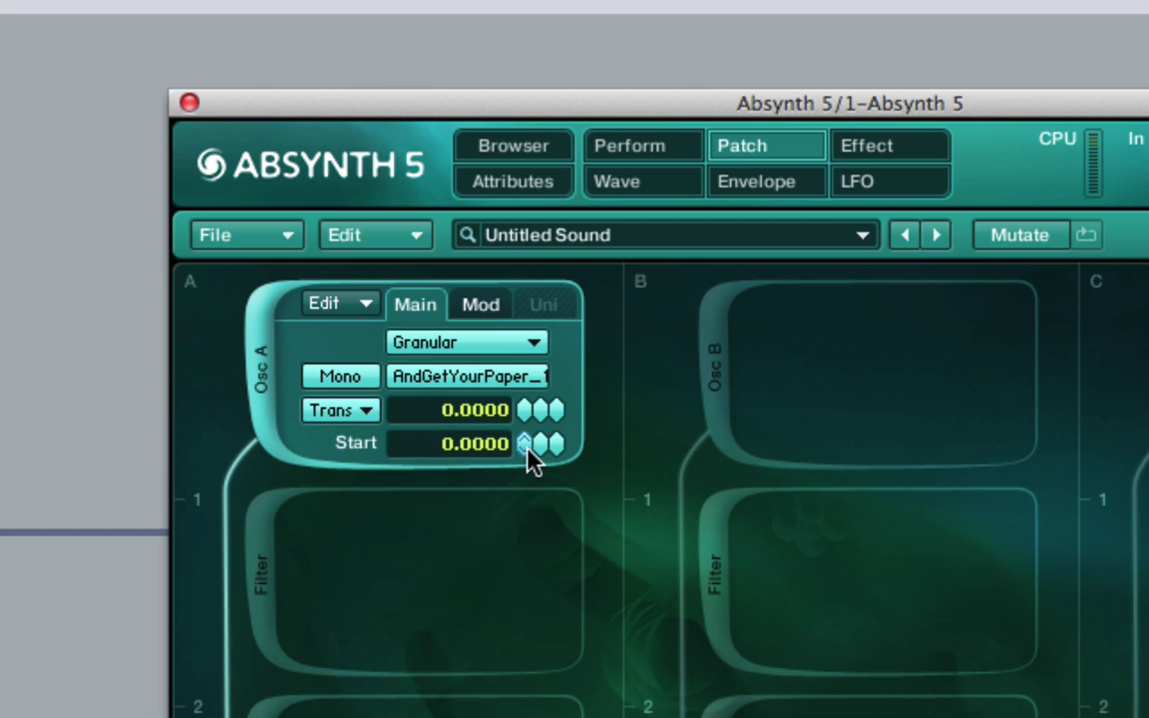
left_click_drag(526, 448, 482, 471)
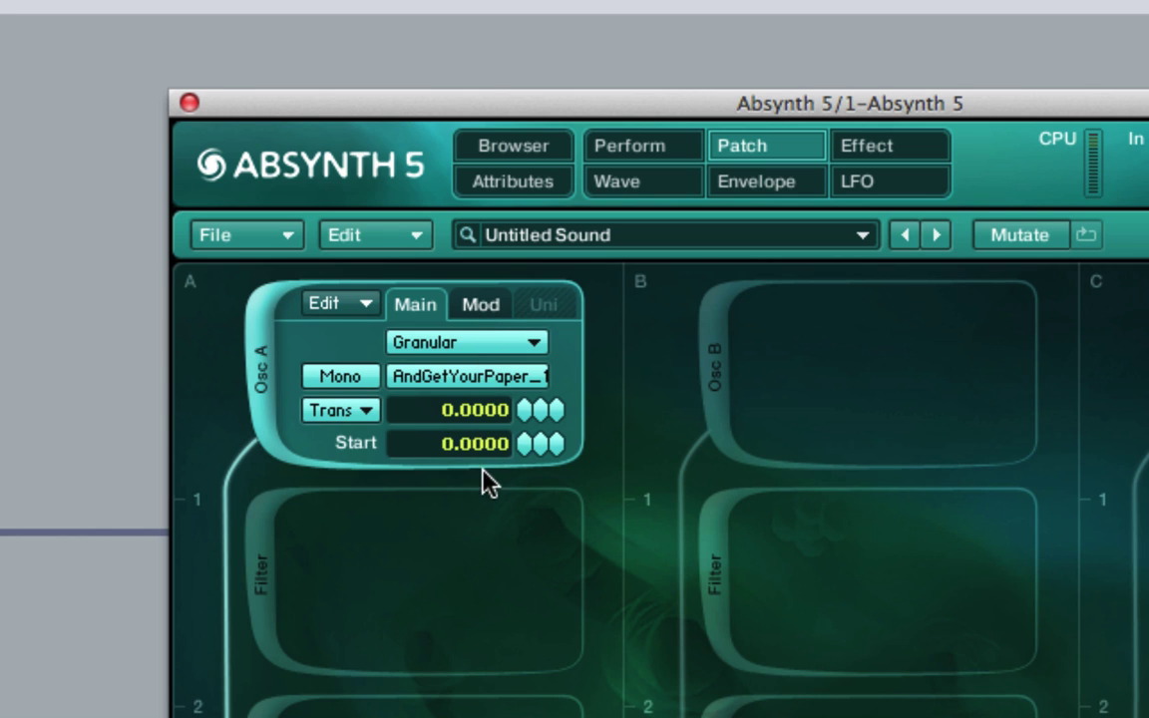
left_click(480, 307)
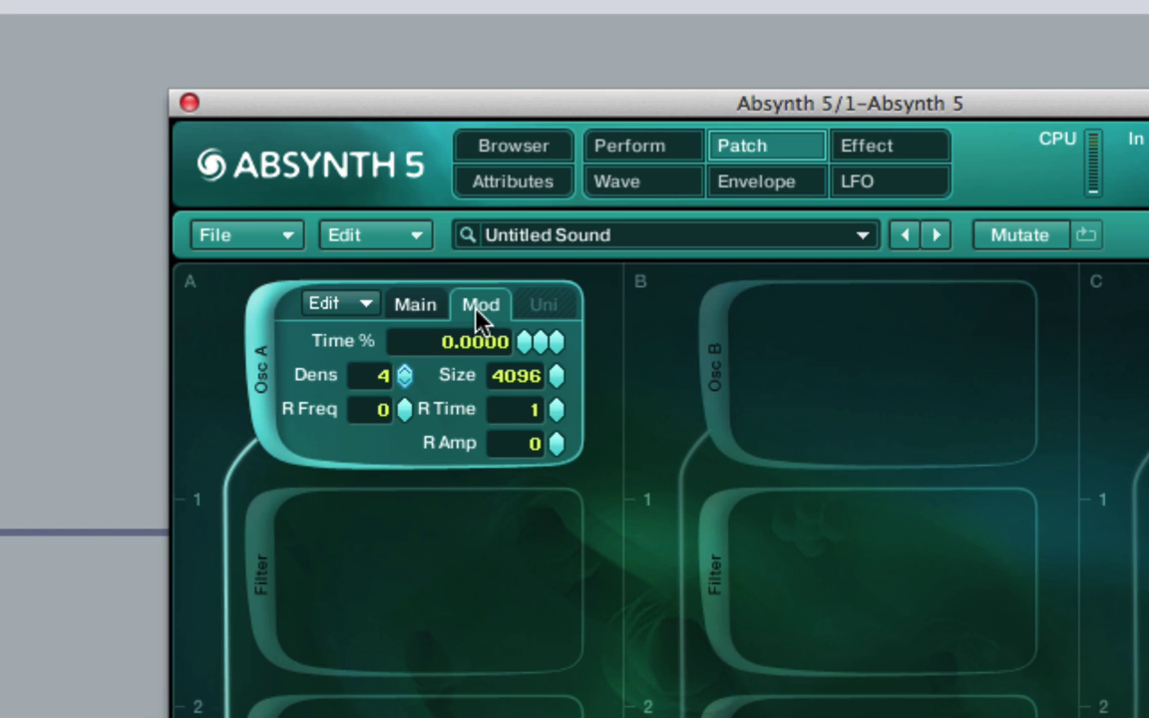
- Enter 100 as Osc A's Time % value
double_click(495, 340)
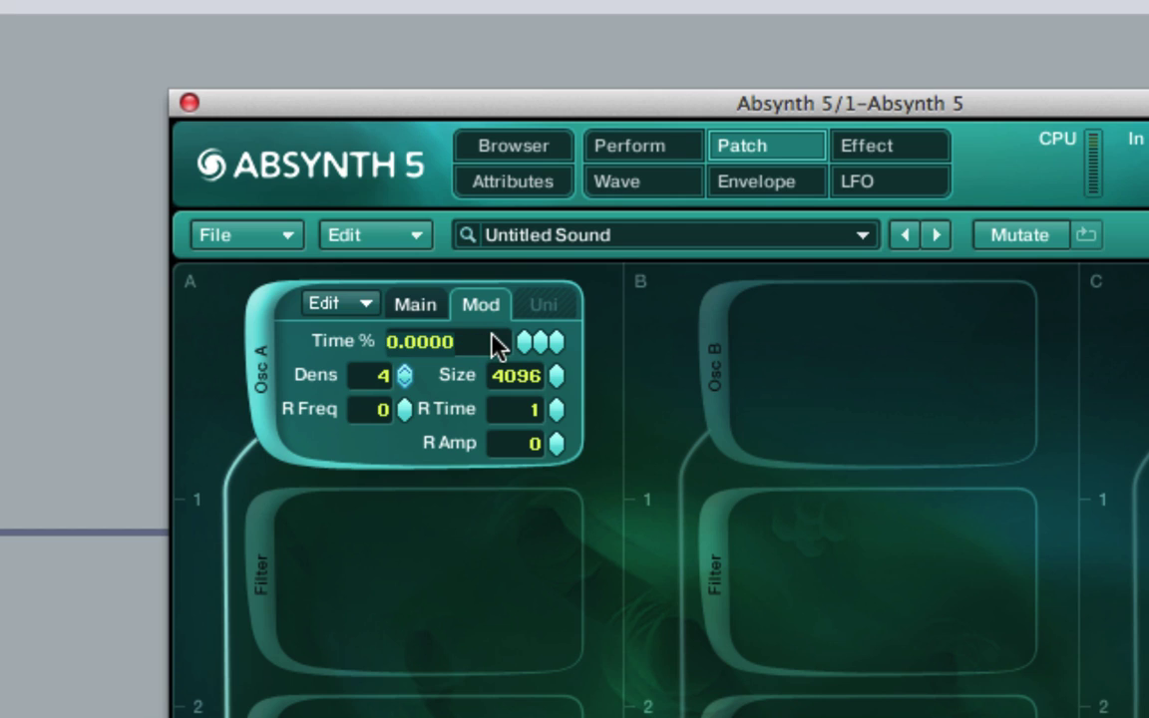
type("100")
key("Return")
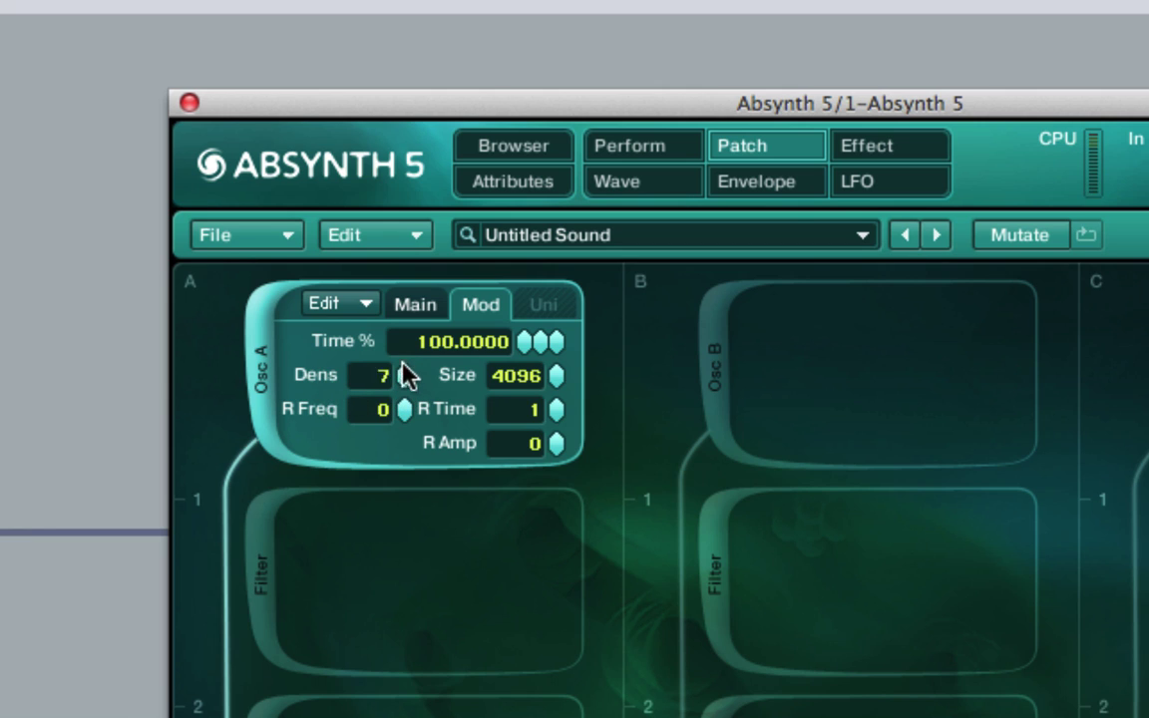
- Raise grain density to 8 and sweep grain size between 10000, 4454 and 7071
left_click_drag(403, 374, 403, 362)
left_click_drag(411, 383, 409, 336)
left_click_drag(556, 379, 561, 296)
mouse_move(557, 379)
left_mouse_down()
mouse_move(564, 543)
mouse_move(555, 379)
left_mouse_up()
left_click_drag(556, 386, 555, 394)
left_click_drag(541, 375, 563, 384)
- Raise random frequency then return it to 0, and set random time to 100
left_click_drag(405, 411, 398, 225)
left_click_drag(394, 519, 396, 605)
left_click_drag(550, 414, 548, 299)
left_click_drag(559, 417, 563, 251)
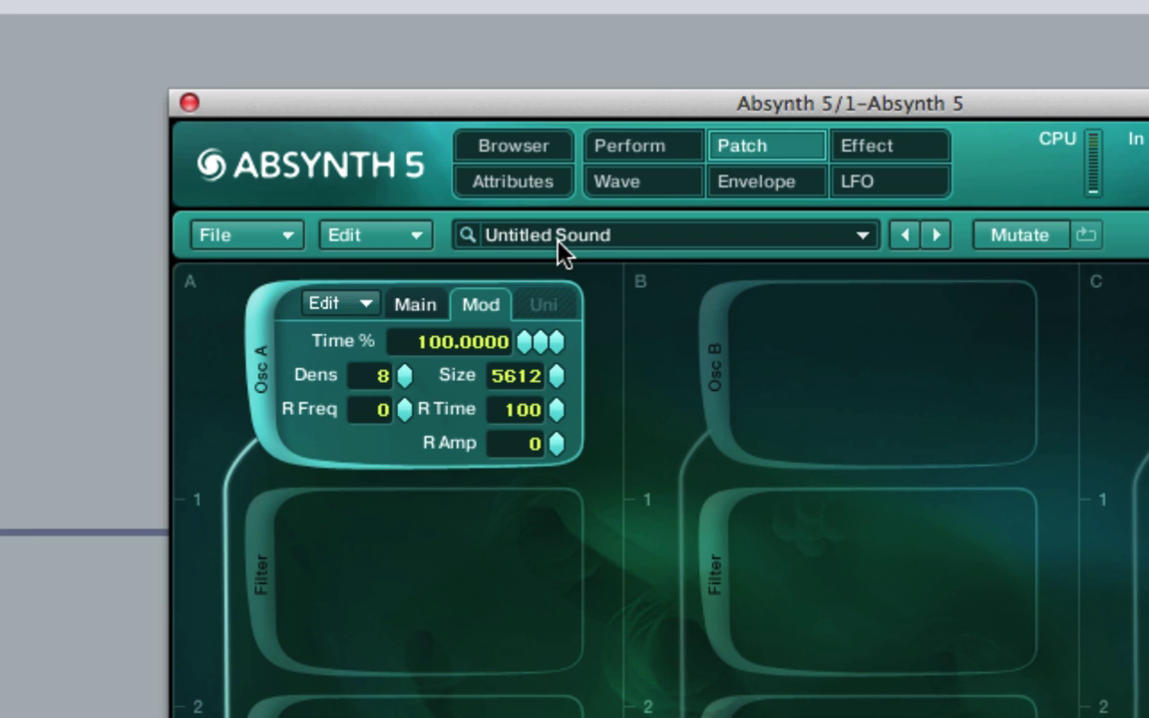